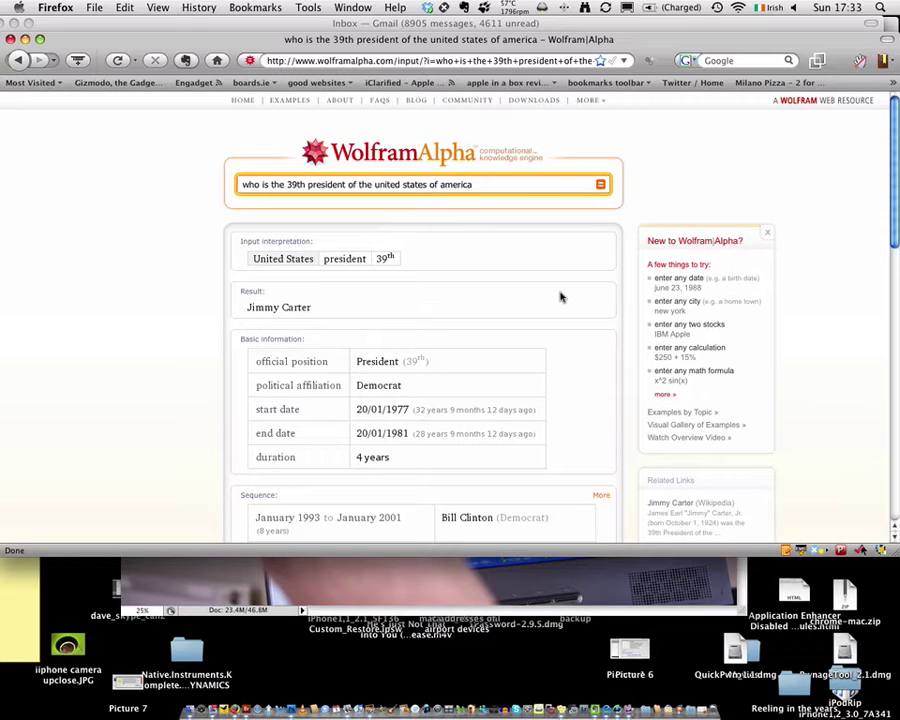
- Leave the 39th-president answer and go back to the Wolfram|Alpha home page
click(246, 105)
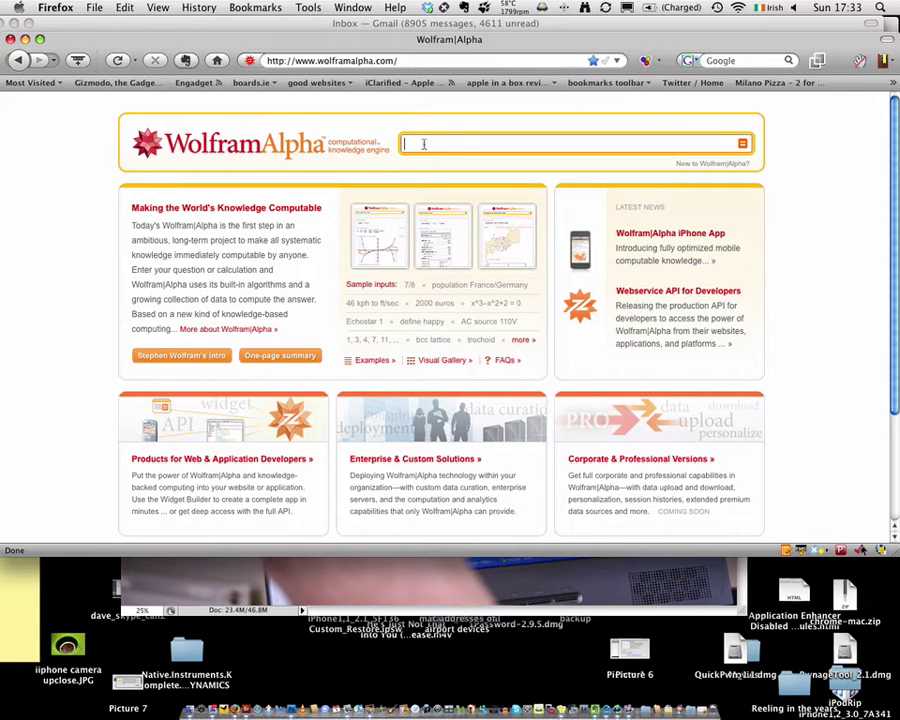
- Ask 'what is the highest mountain in the world' to get Mount Everest at 8850 m
text(what is the hightest)
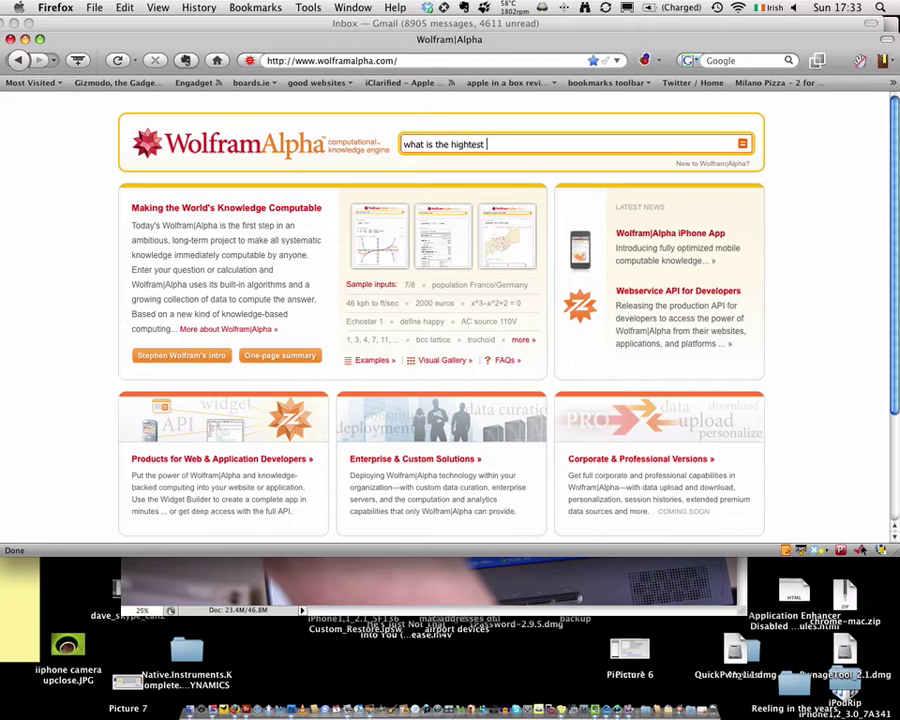
key(BackSpace)
key(BackSpace)
key(BackSpace)
key(BackSpace)
key(BackSpace)
text(est mountain)
key(BackSpace)
key(BackSpace)
text(ain)
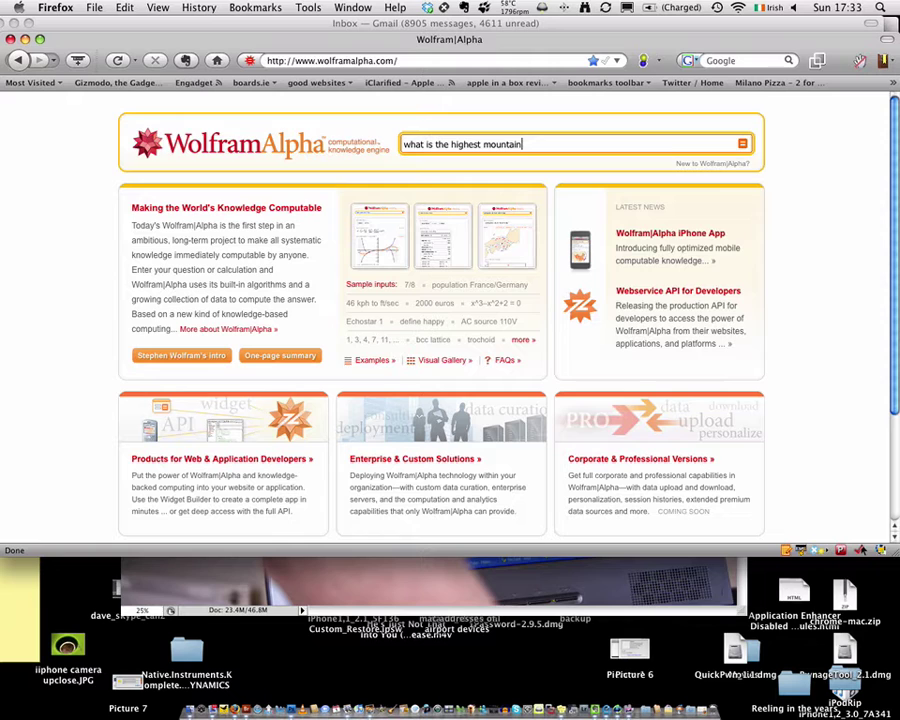
text( in the world)
key(Return)
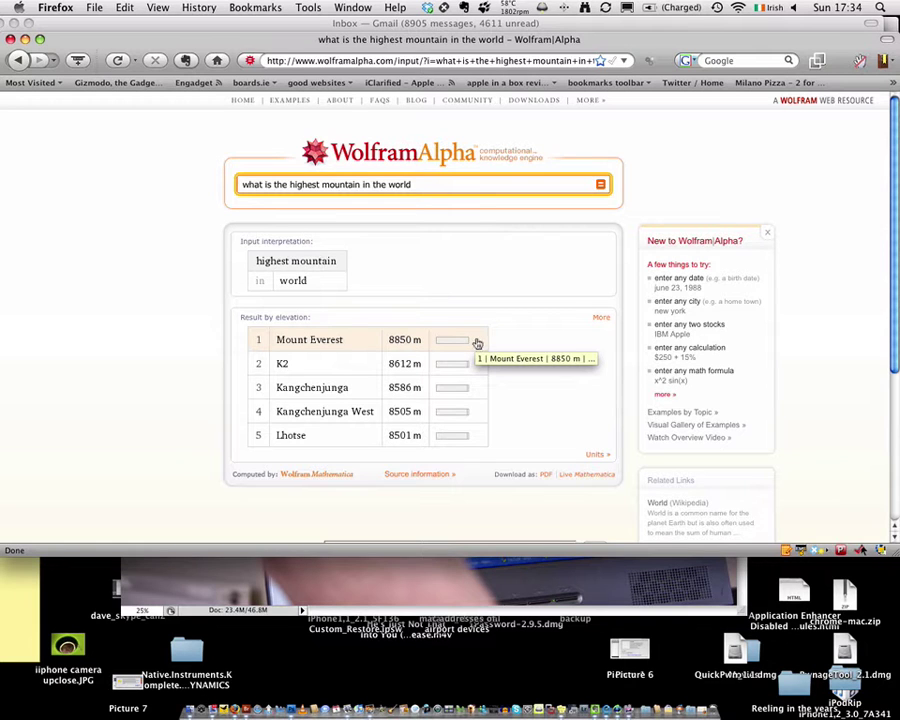
- Clear the mountain question from the query box
double_click(419, 188)
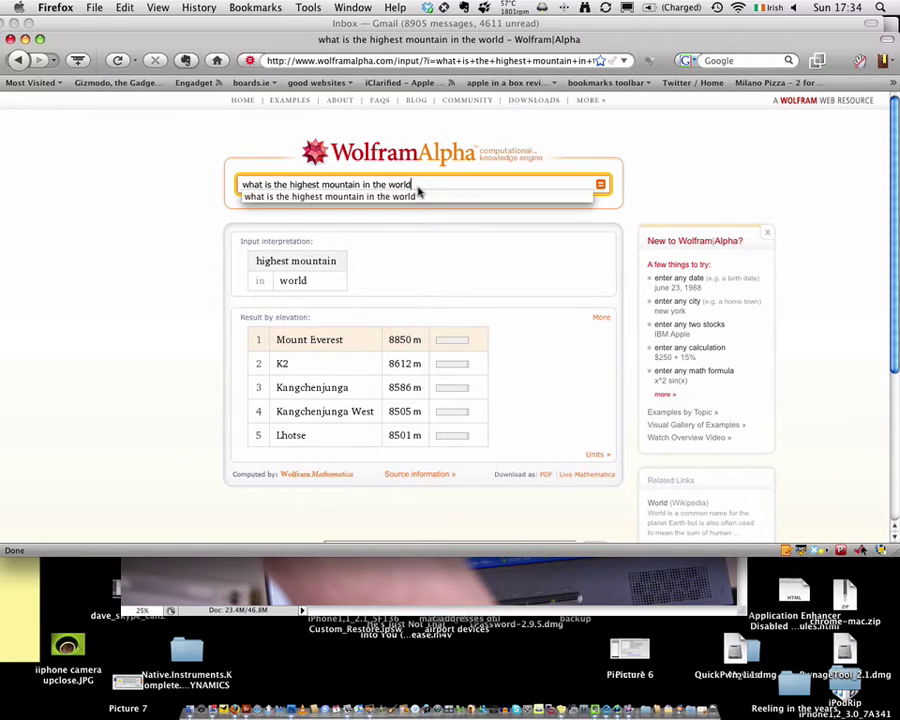
triple_click(416, 190)
key(BackSpace)
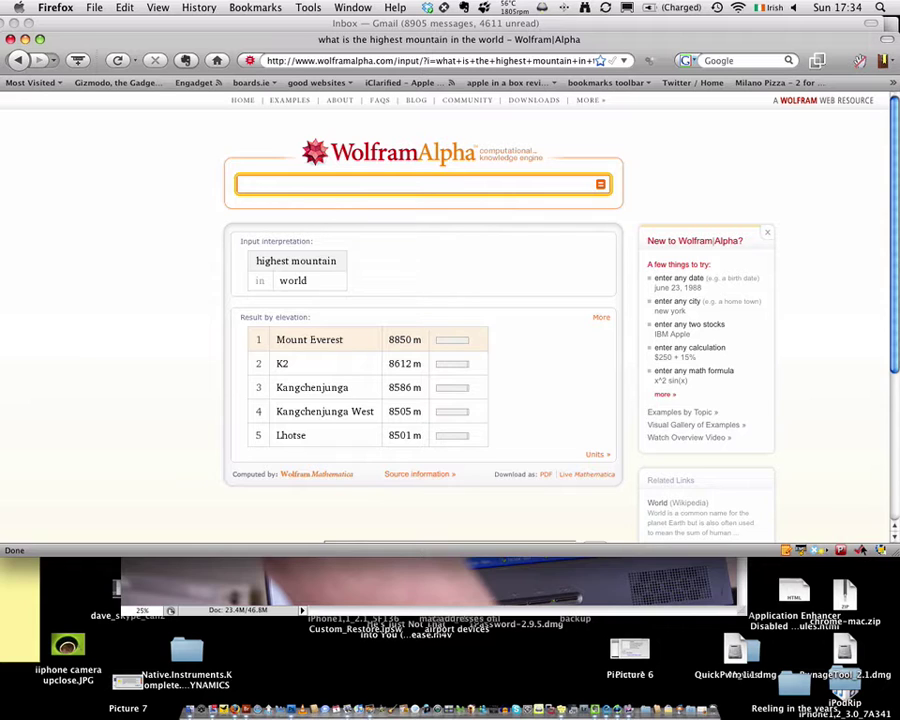
- Ask 'what is the capital of australia' to get Canberra
text(what )
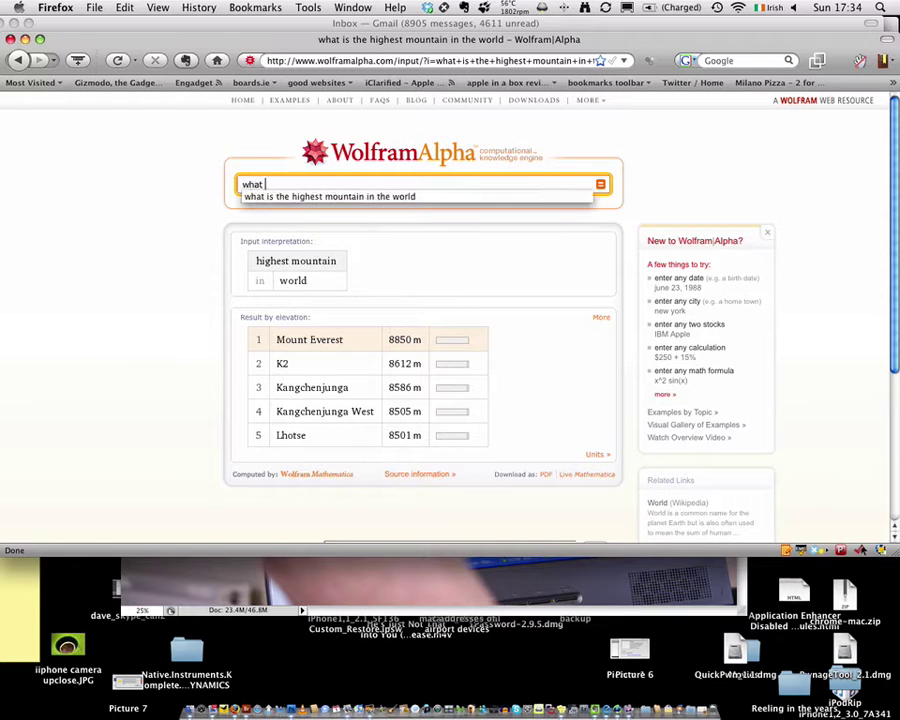
text(is the capi)
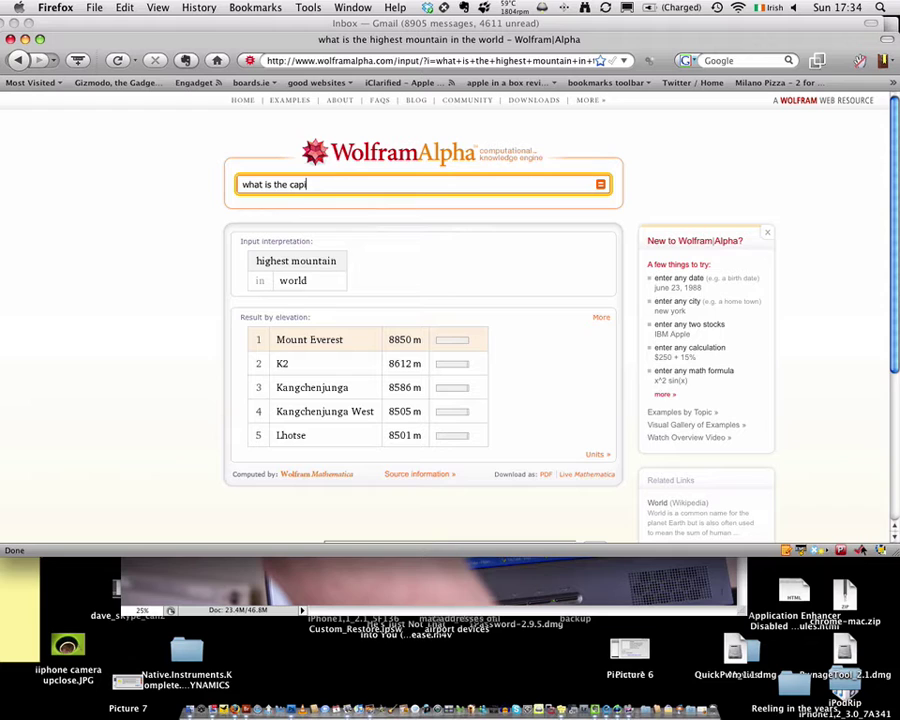
text(tol of)
key(BackSpace)
key(BackSpace)
key(BackSpace)
key(BackSpace)
key(BackSpace)
key(BackSpace)
text(al of australia)
key(Return)
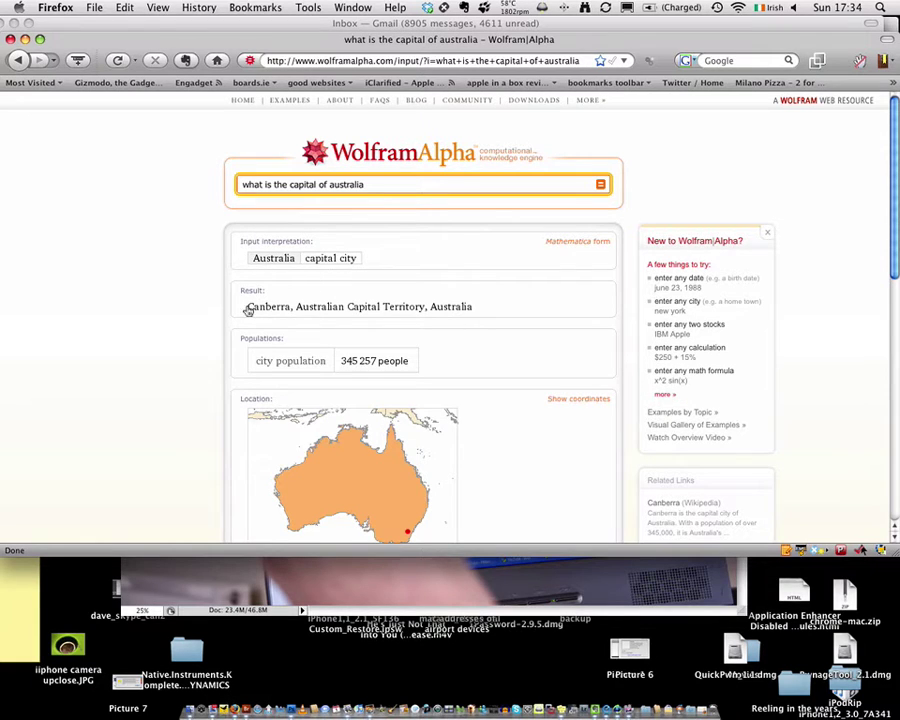
- Browse Canberra's population, map and weather results, then empty the query box
scroll(482, 292, down, 2)
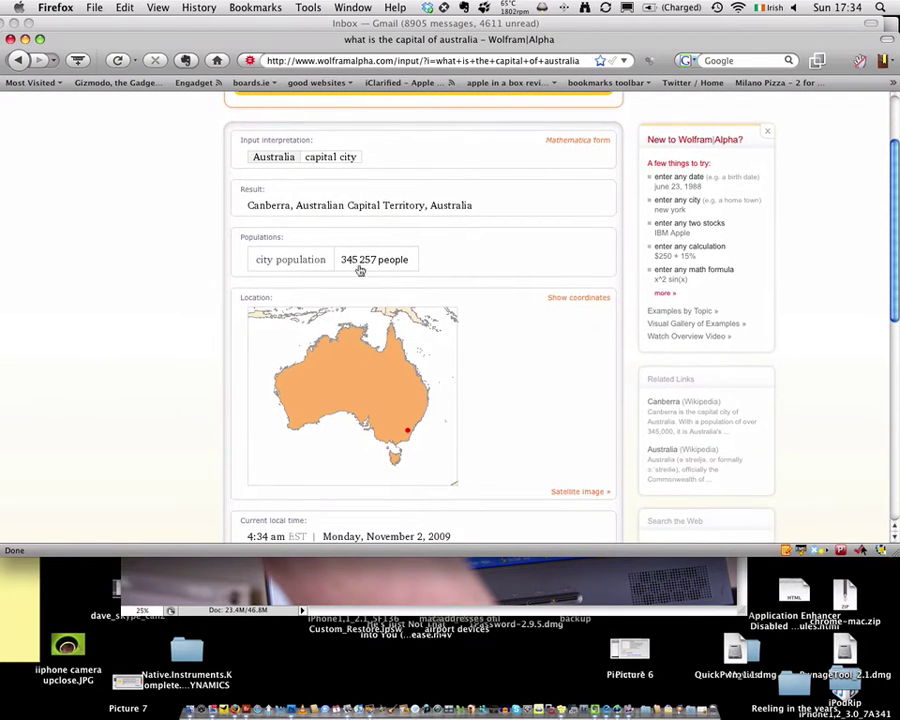
scroll(372, 300, down, 3)
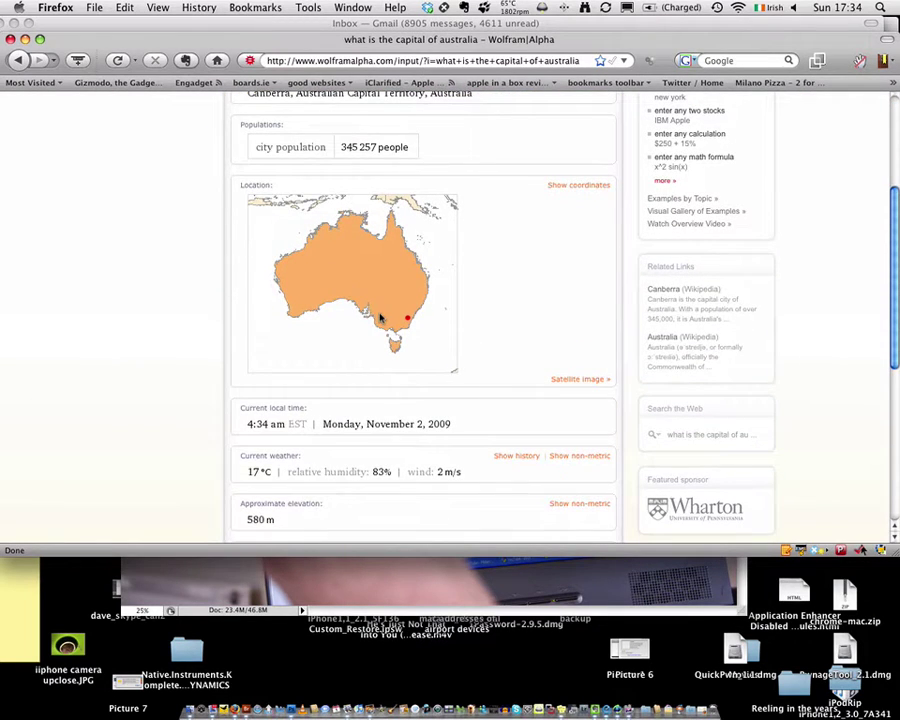
scroll(380, 315, down, 3)
scroll(380, 316, down, 2)
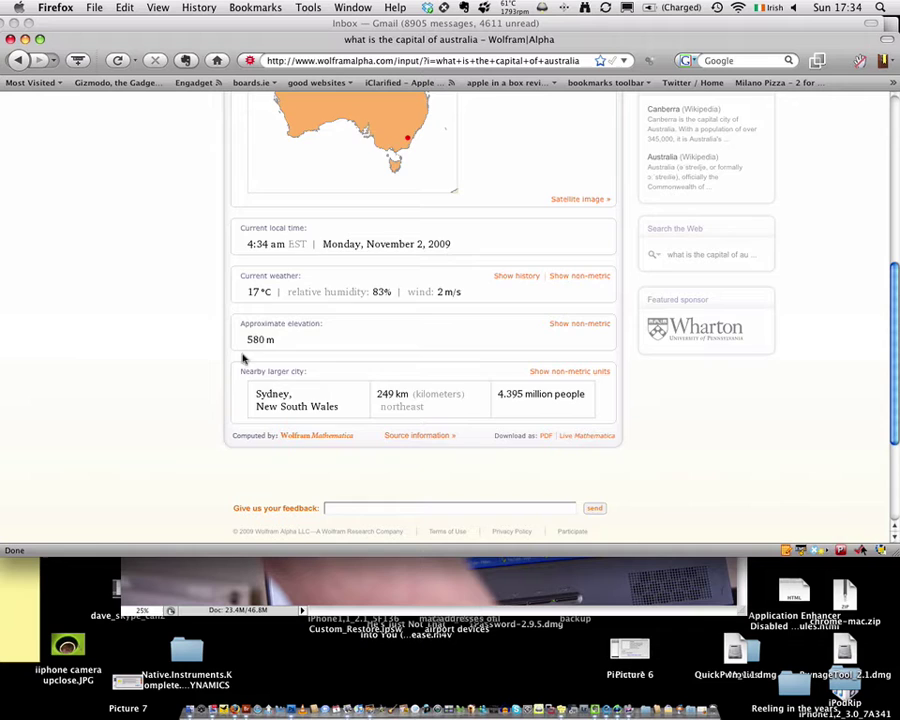
scroll(236, 340, up, 5)
scroll(229, 333, up, 3)
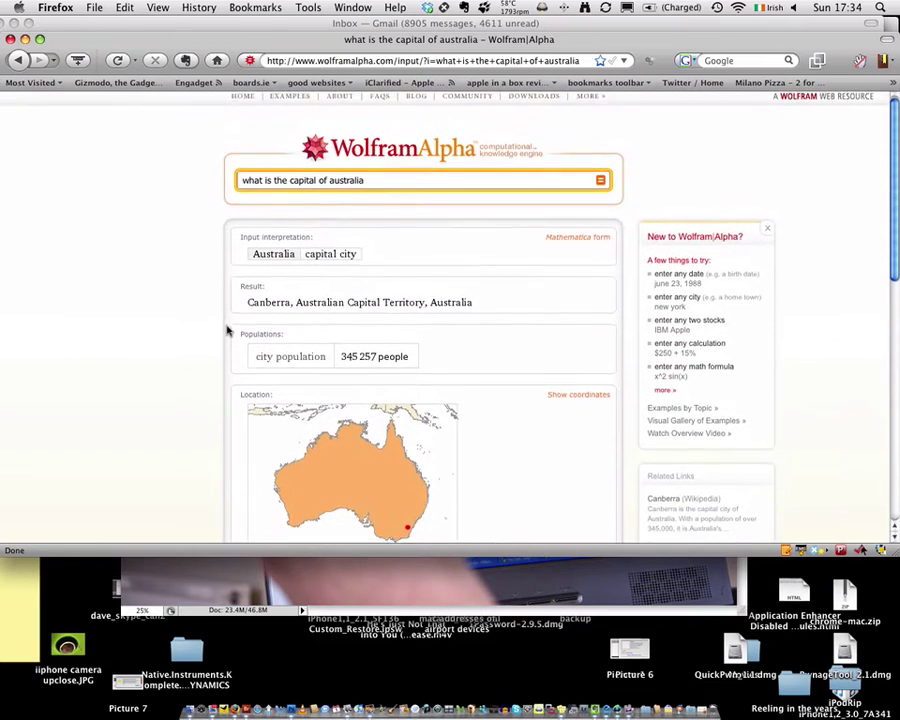
double_click(350, 184)
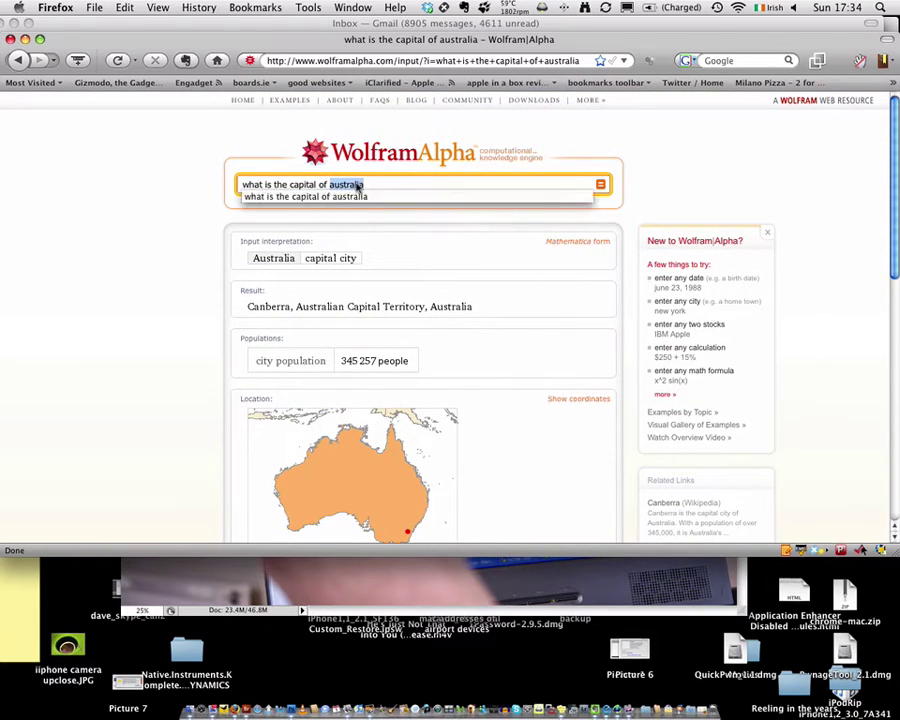
key(BackSpace)
key(BackSpace)
key(BackSpace)
key(BackSpace)
key(BackSpace)
key(BackSpace)
key(BackSpace)
key(BackSpace)
key(BackSpace)
key(BackSpace)
key(BackSpace)
key(BackSpace)
key(BackSpace)
key(BackSpace)
key(BackSpace)
key(BackSpace)
key(BackSpace)
key(BackSpace)
key(BackSpace)
key(BackSpace)
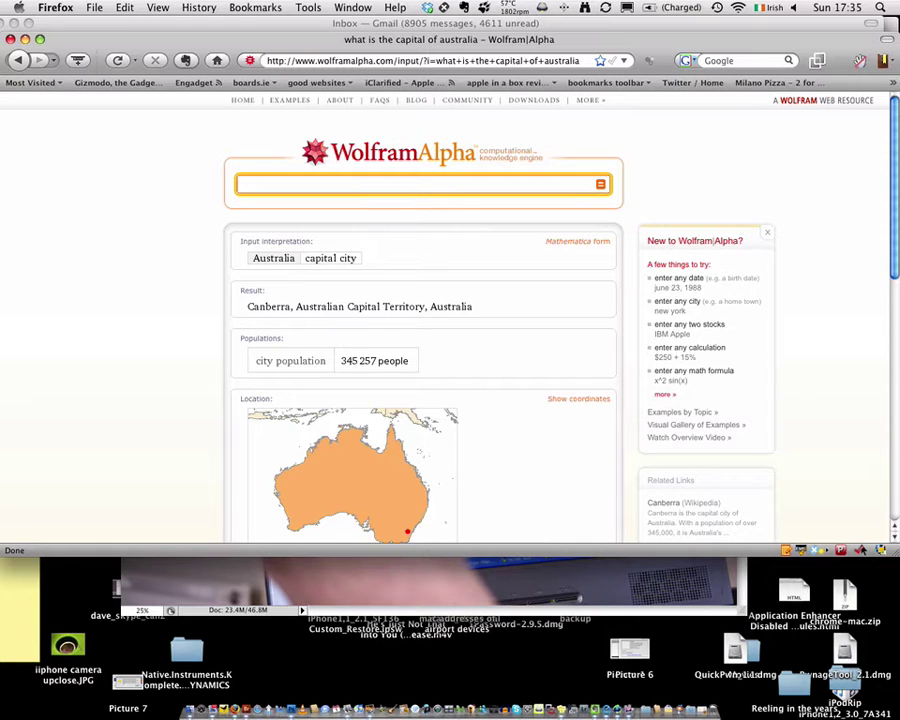
- From the home page, solve 2x=6 to get x = 3 with its plot
click(243, 100)
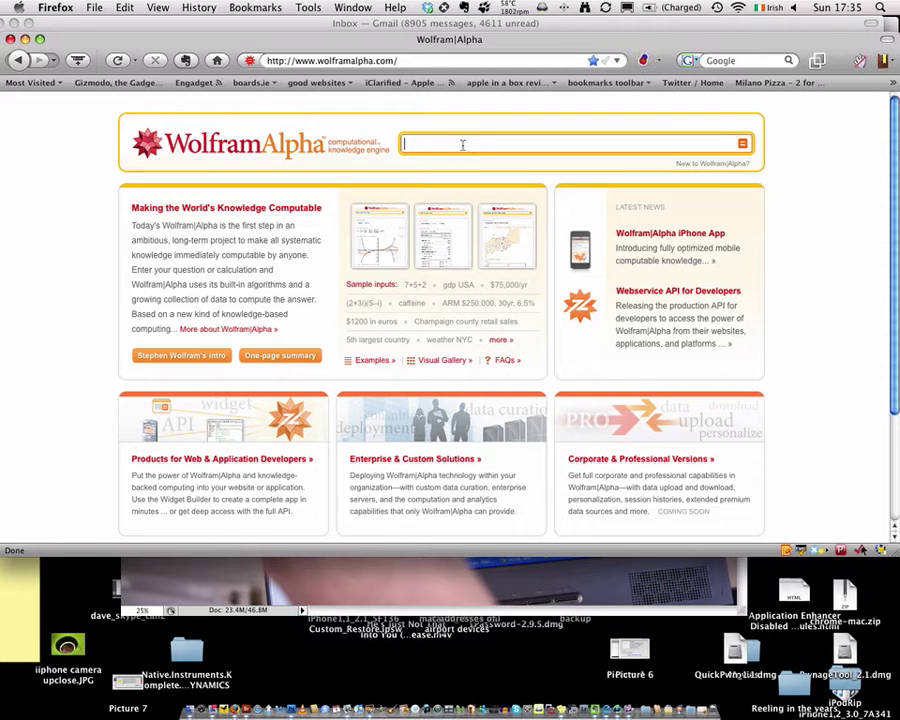
text(solve 2x=6)
key(Return)
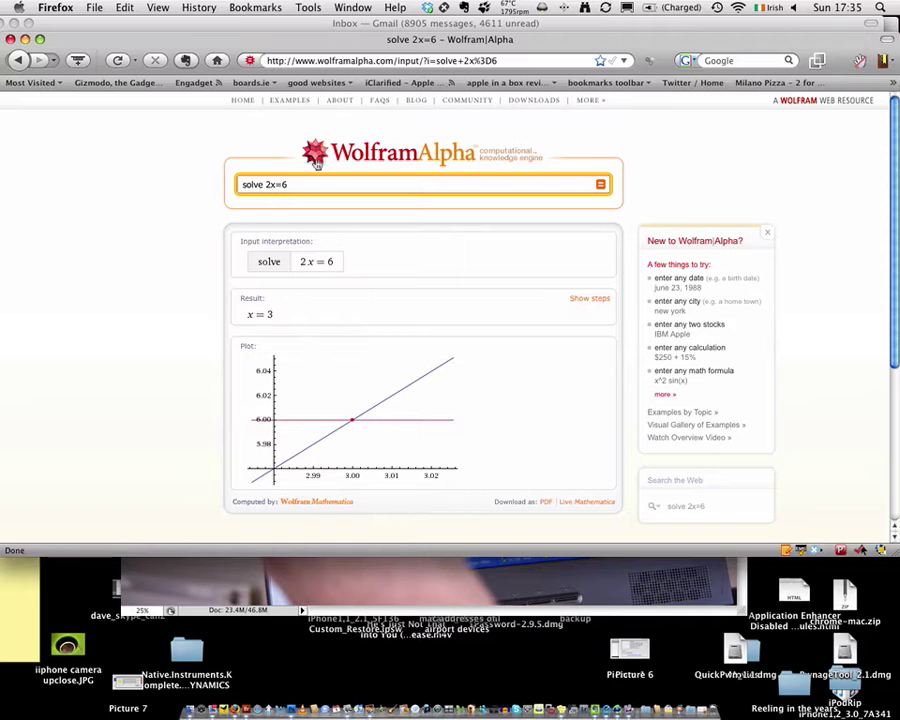
- Replace the query with 'solve x^2+4x+8=0', giving roots −2 − 2i and −2 + 2i
click(308, 189)
key(super+a)
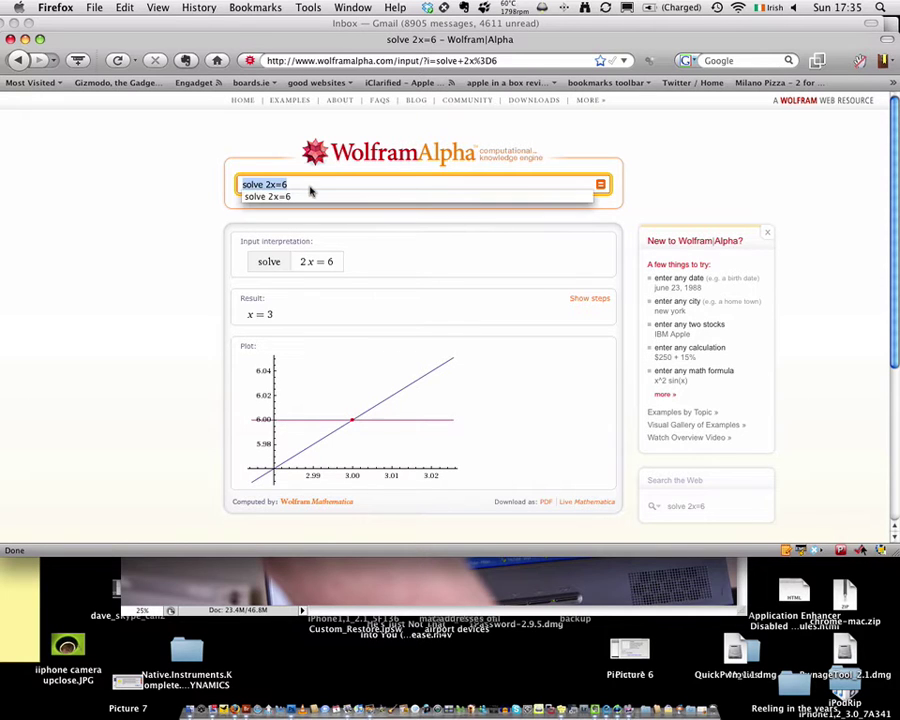
key(BackSpace)
text(solv)
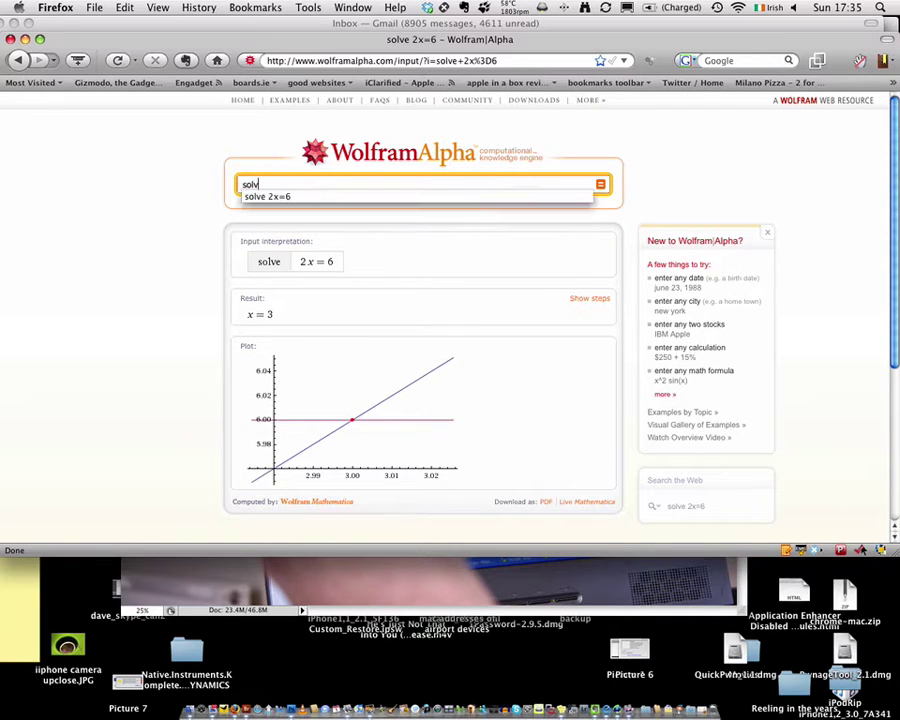
text(e x^2)
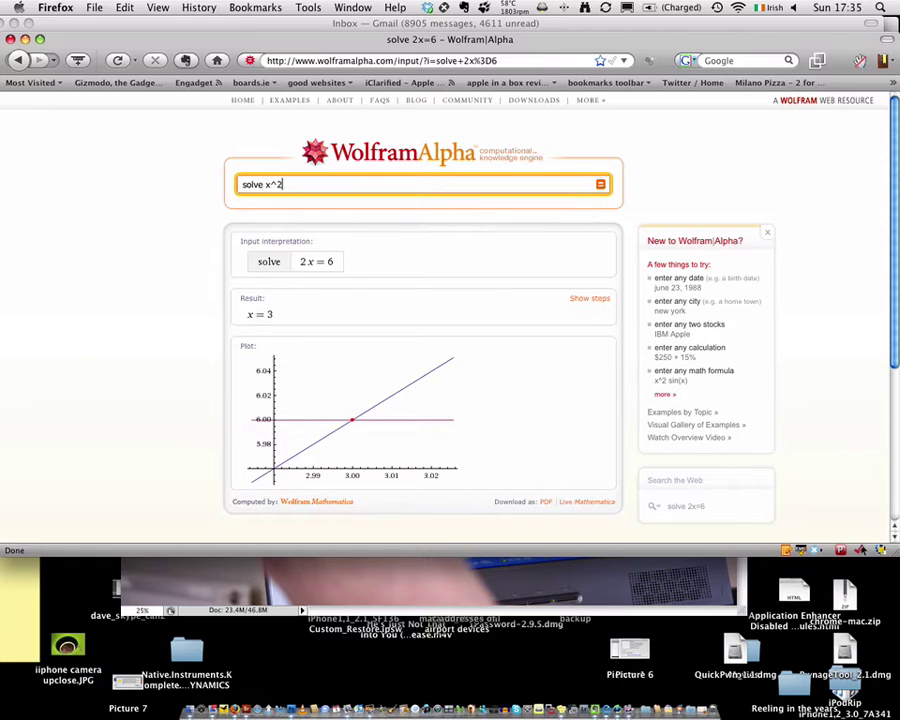
text(+4x+8=0)
key(Return)
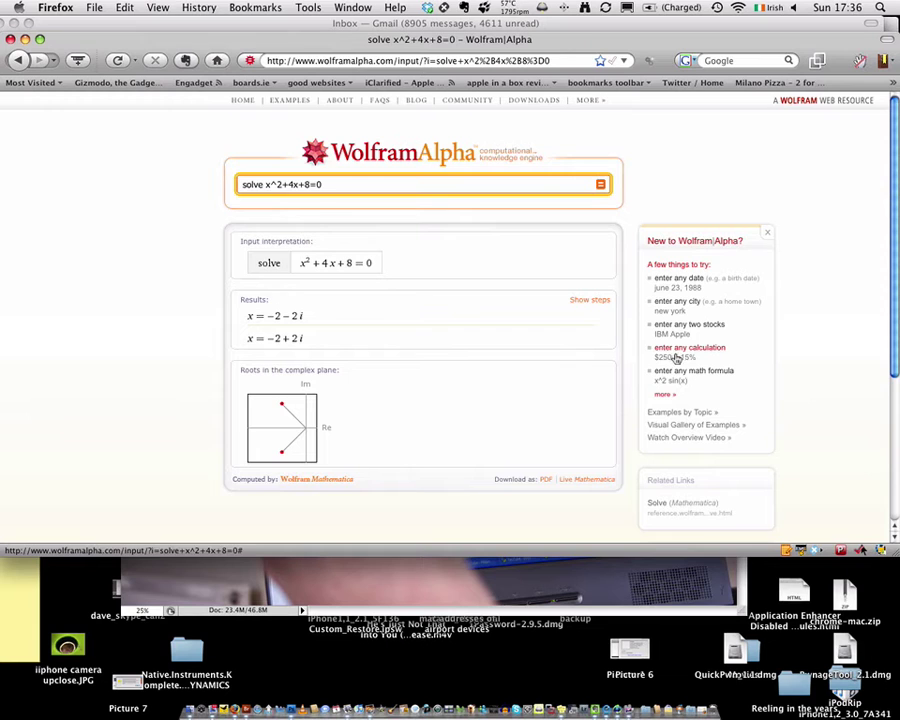
- Review the complex-root results and clear the query box
scroll(675, 360, down, 3)
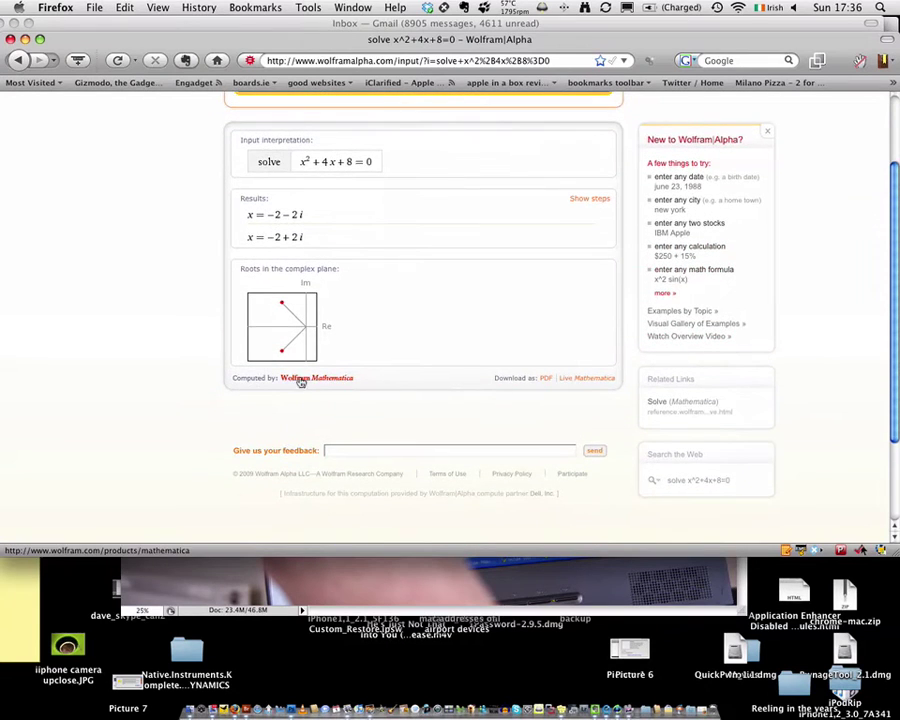
scroll(293, 377, up, 3)
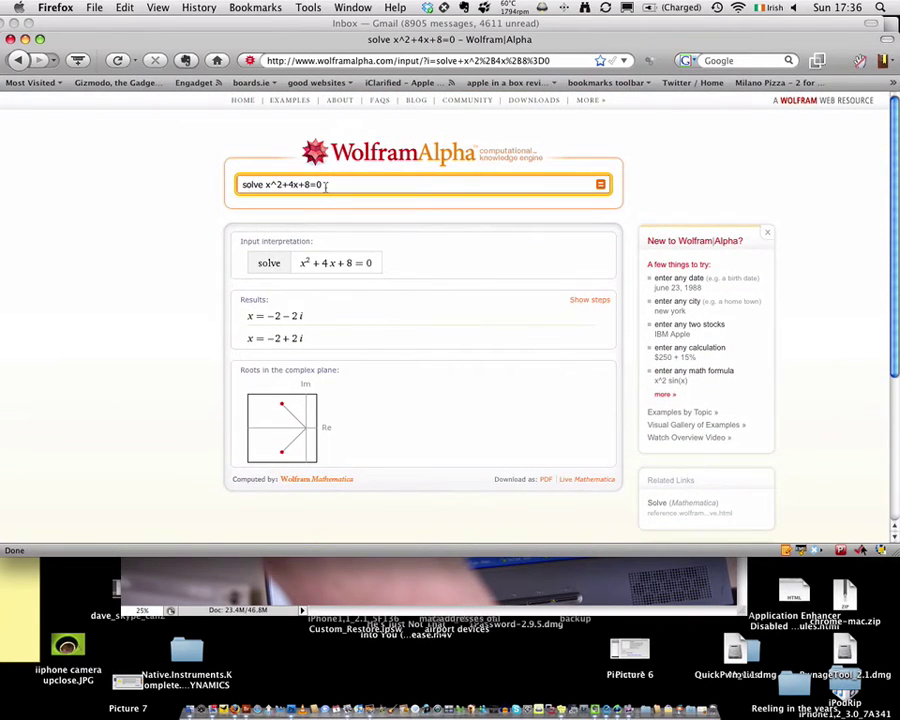
drag(322, 185, 240, 187)
key(BackSpace)
- Rerun the 39th US president question from query history, showing Jimmy Carter (1977–1981)
click(298, 189)
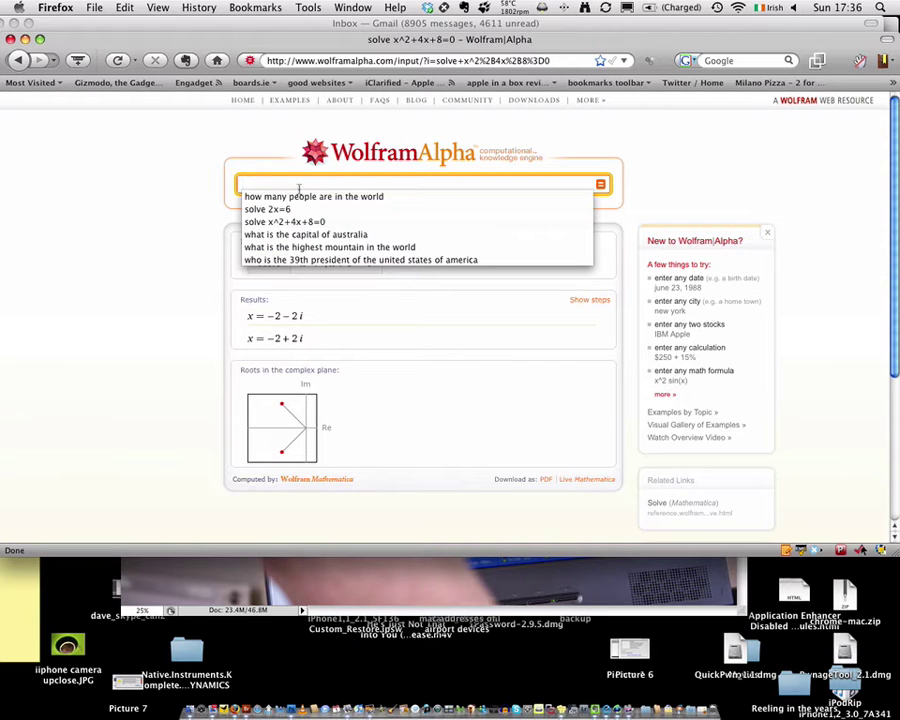
click(284, 260)
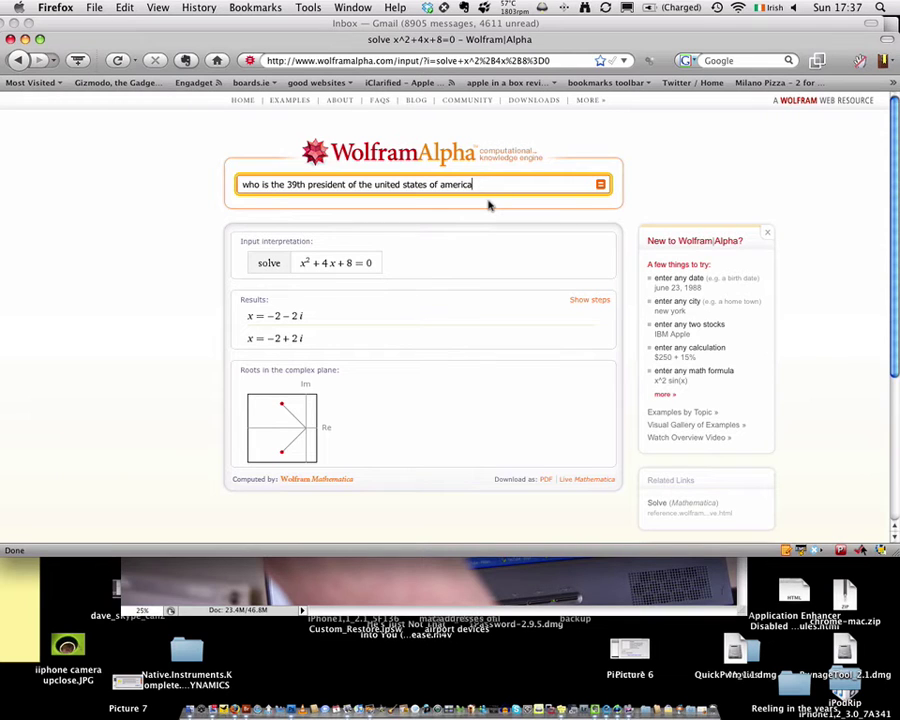
key(Return)
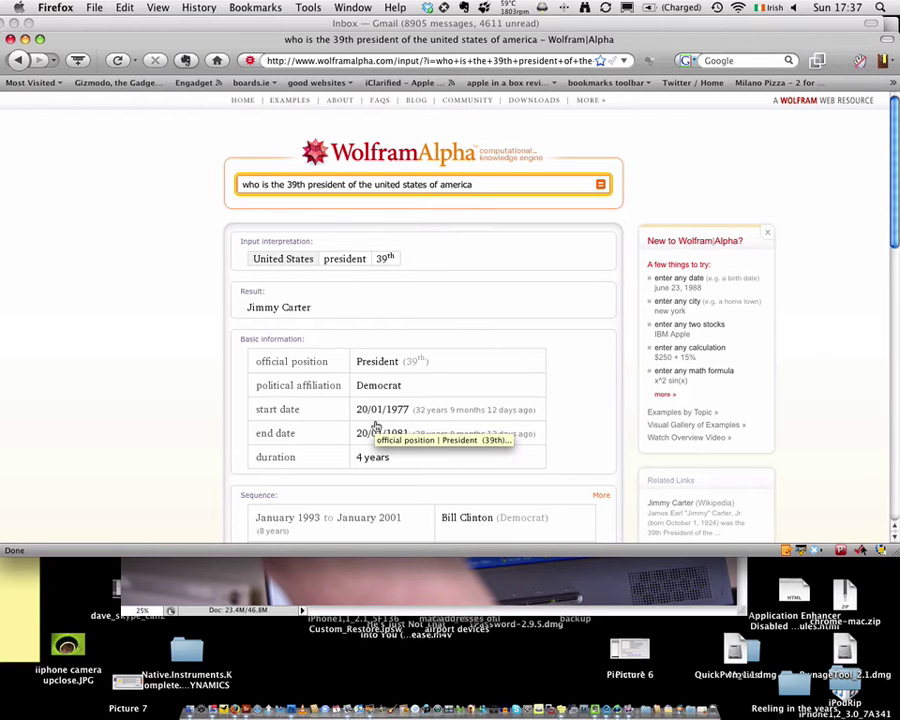
triple_click(487, 186)
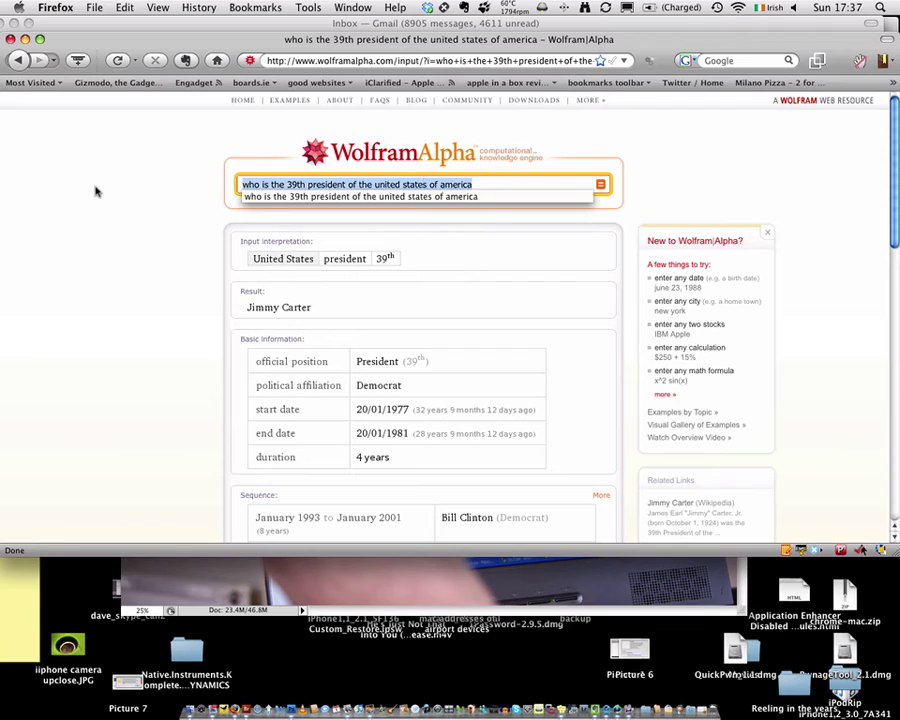
- Replace the query with 'graph sin(x)' and plot it
key(BackSpace)
text(graph)
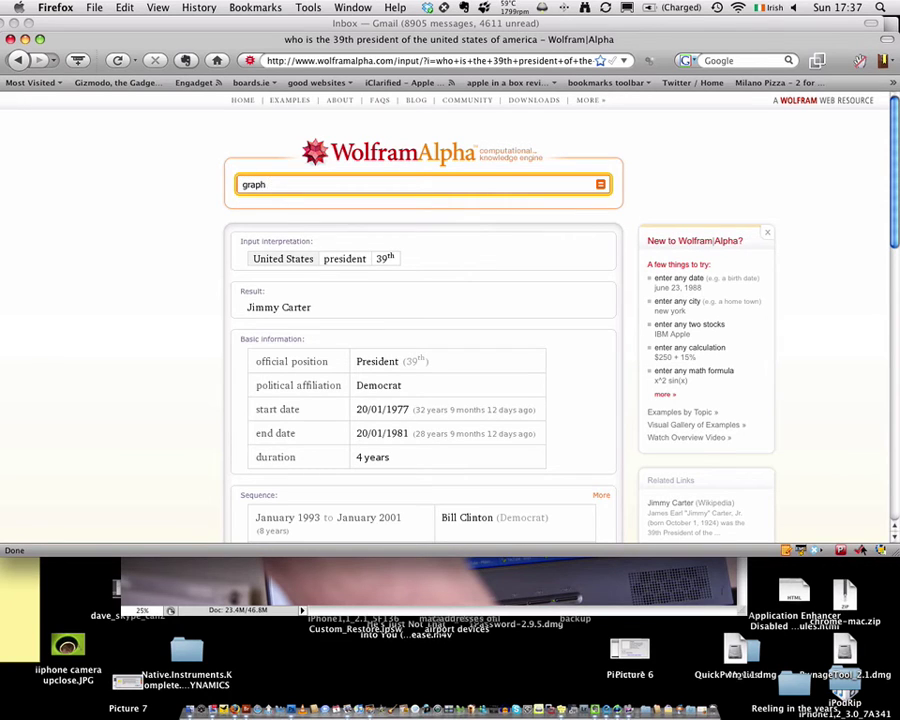
text( sin(xx))
key(Left)
key(BackSpace)
key(Return)
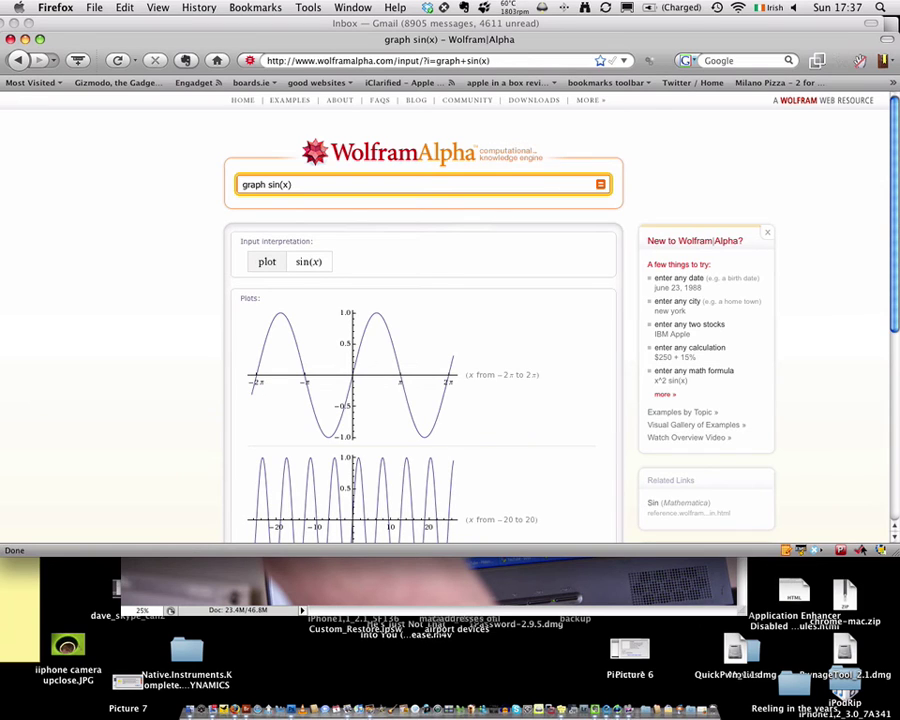
- Edit the query to 'graph x^2+4x+6' and submit it to plot the parabola
click(266, 184)
click(291, 184)
key(BackSpace)
key(BackSpace)
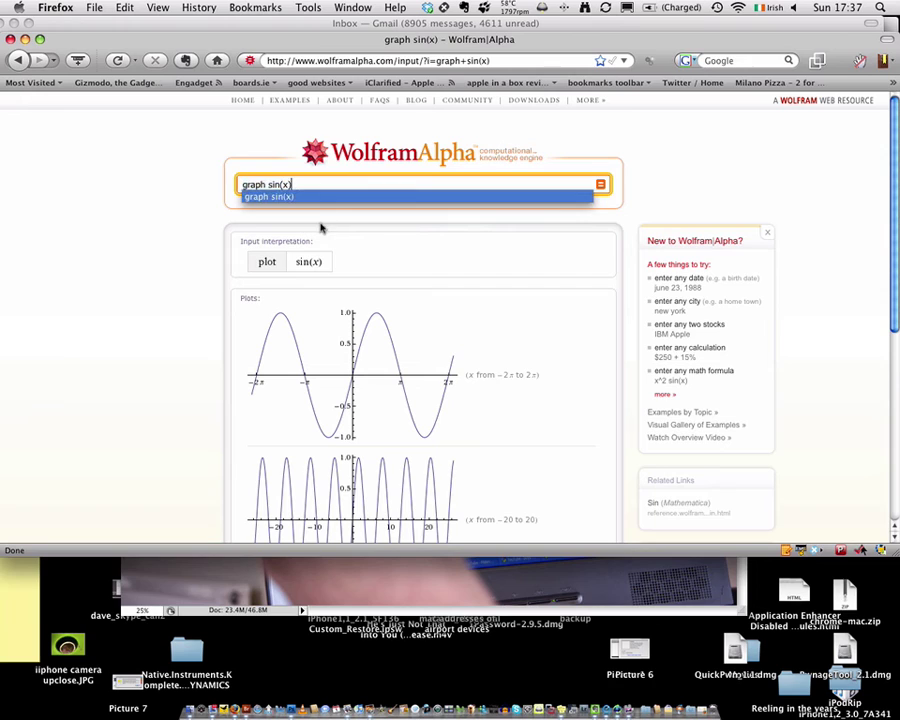
key(BackSpace)
key(BackSpace)
key(BackSpace)
key(BackSpace)
text(x)
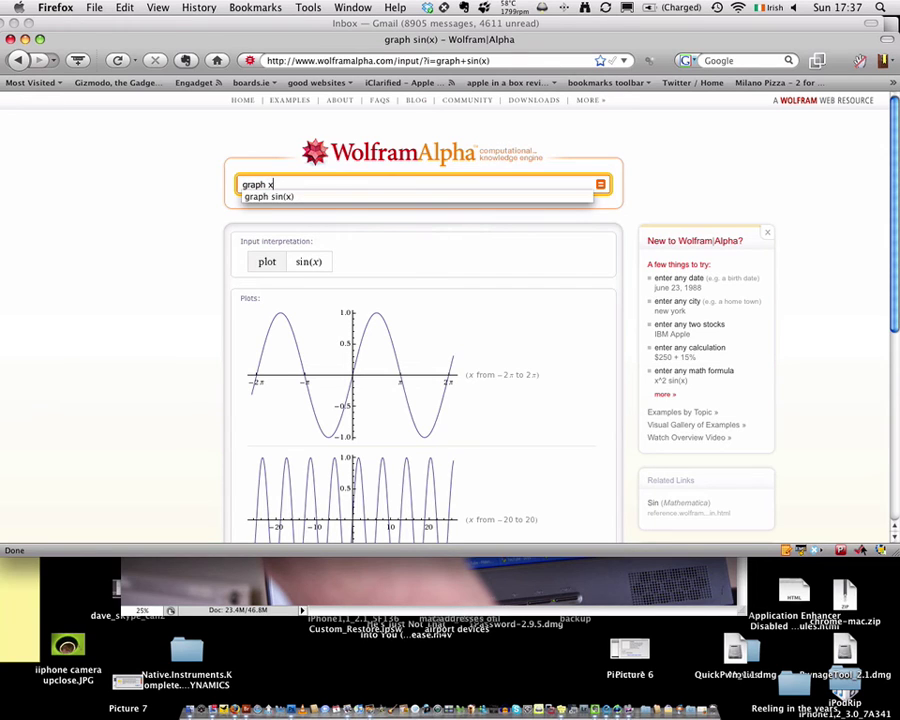
text(^2+4)
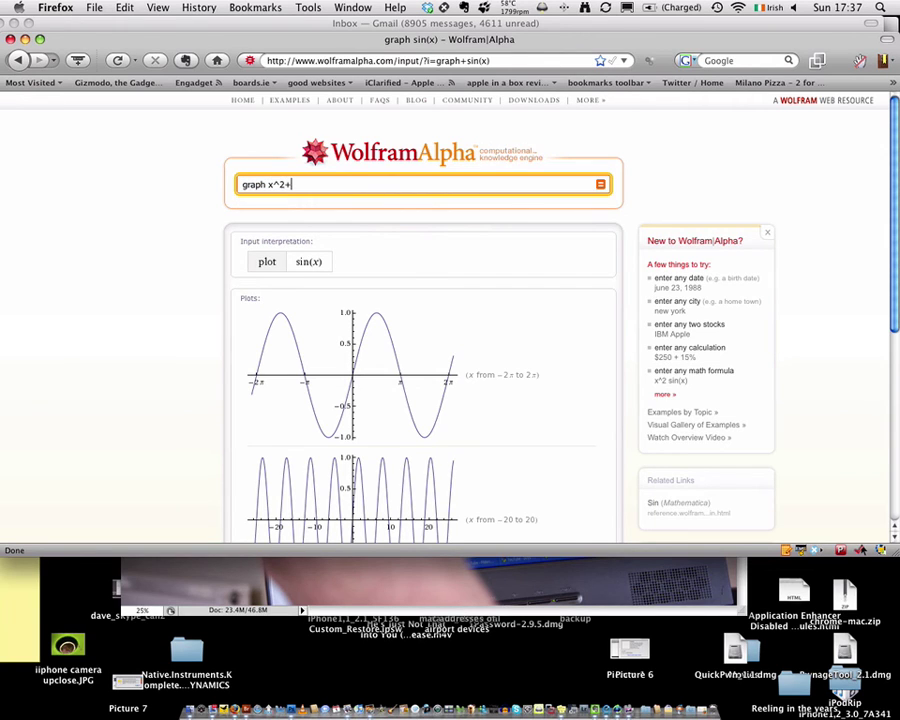
text(x+6)
key(Return)
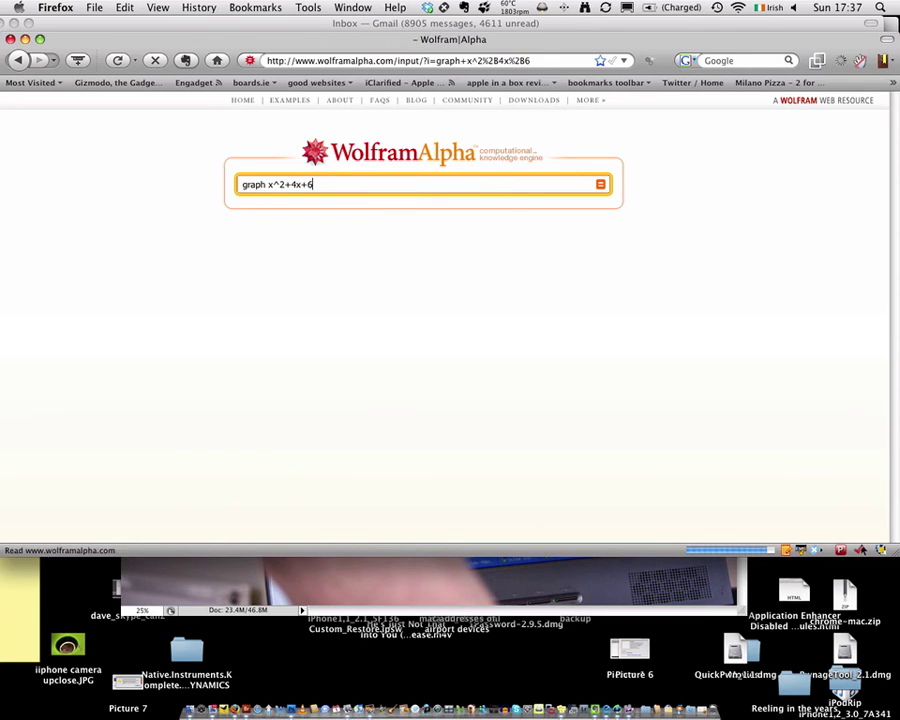